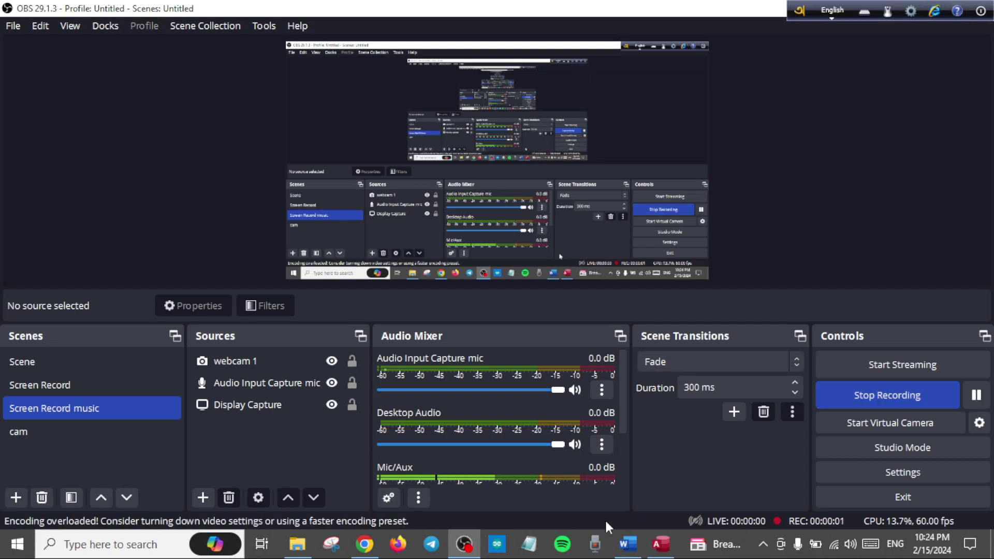
# - Minimize OBS so the CRIS login screen fills the display
pyautogui.moveTo(468, 548)
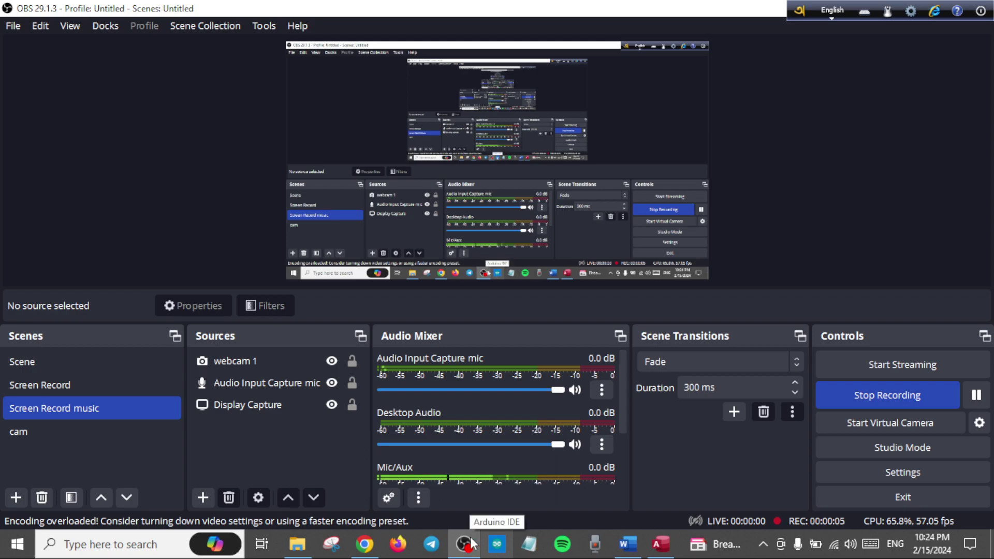
pyautogui.click(471, 543)
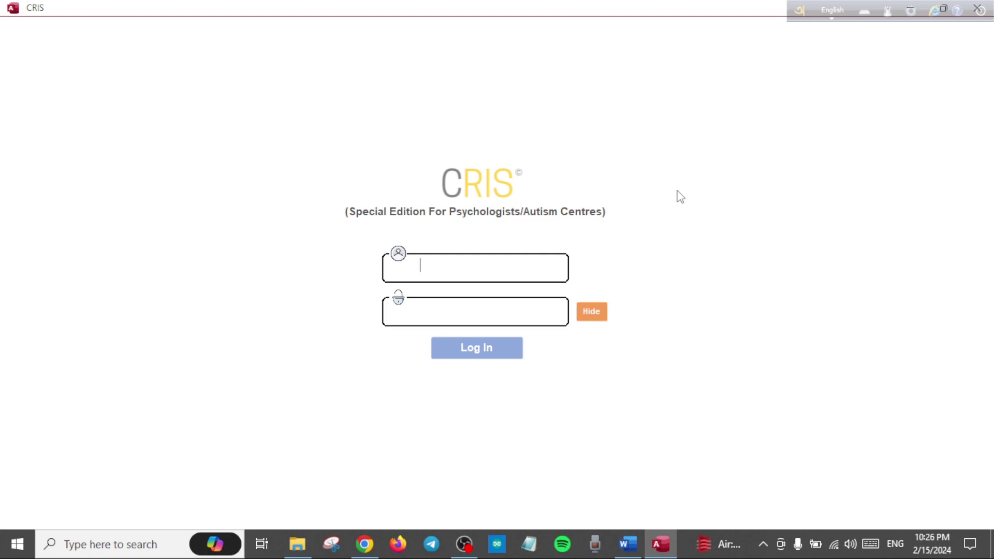
# - Log in to CRIS with the admin account credentials
pyautogui.write('a')
pyautogui.write('dmin')
pyautogui.write('*****')
pyautogui.click(487, 349)
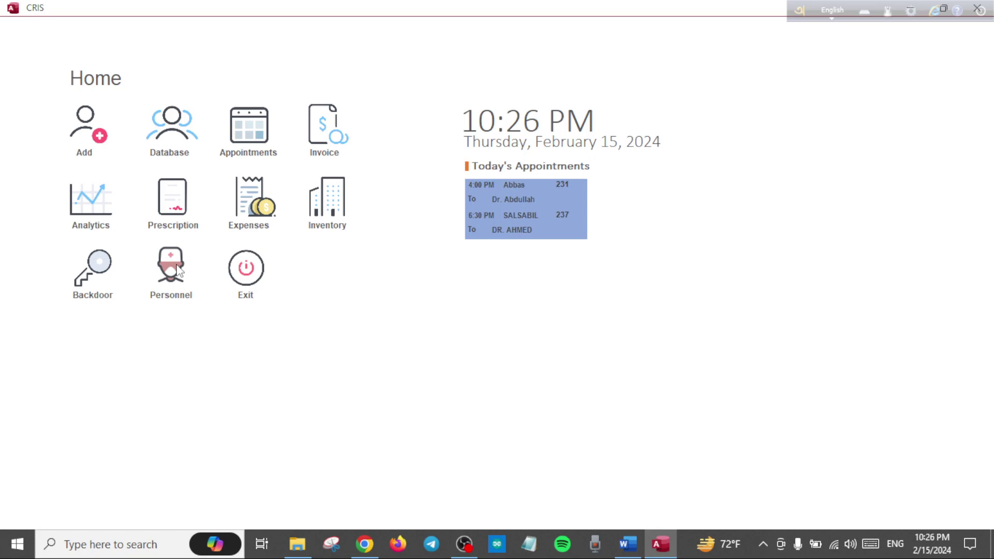
# - Enter a new doctor's name, designation PEDIATRIC NEUROLOGIST, credentials MBBS,MD, contact number and address
pyautogui.click(176, 268)
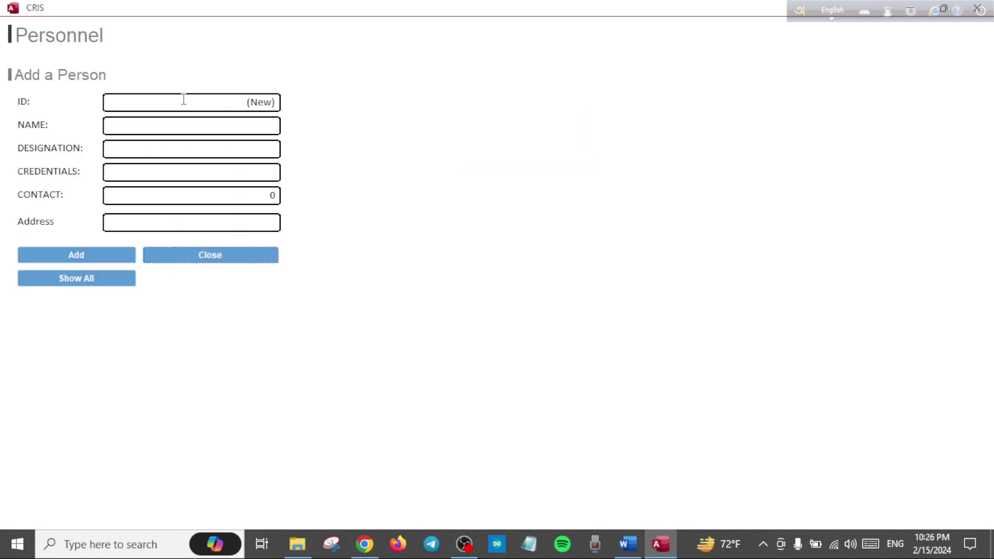
pyautogui.click(164, 129)
pyautogui.write('DR. ')
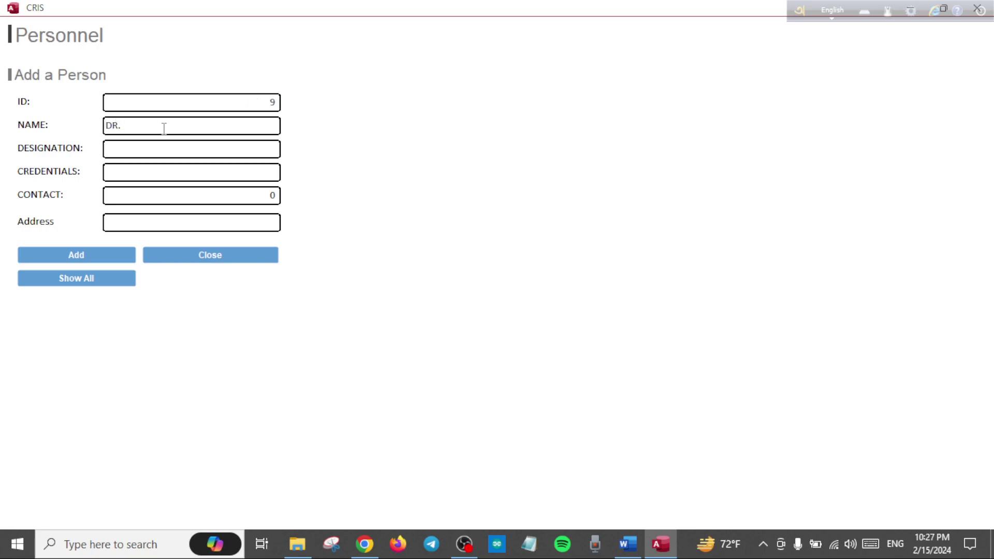
pyautogui.write('IMRAN')
pyautogui.click(155, 150)
pyautogui.write('PEDIATRIC NEUROLO')
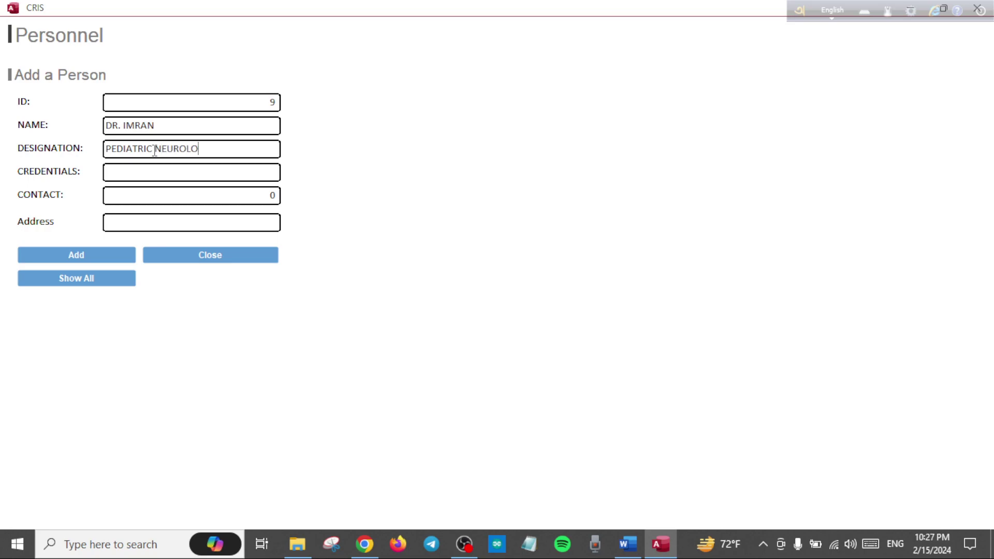
pyautogui.write('GIST')
pyautogui.click(143, 171)
pyautogui.write('MBBS,MD')
pyautogui.press('Tab')
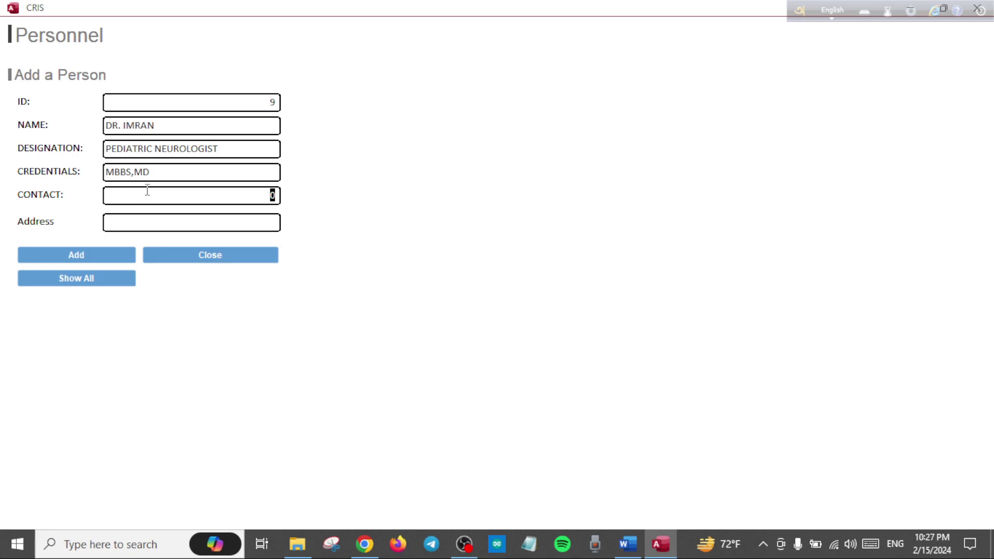
pyautogui.click(132, 226)
pyautogui.write('MAI')
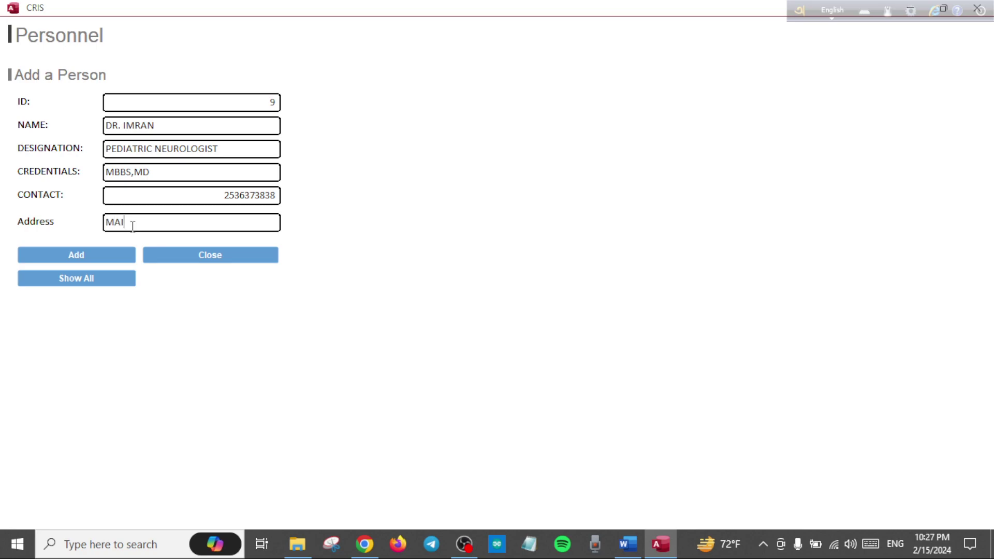
pyautogui.write('N STREET,4/B')
# - Add the doctor as personnel ID 9, verify the list with Show All, and close the form
pyautogui.click(102, 252)
pyautogui.write('9')
pyautogui.click(115, 274)
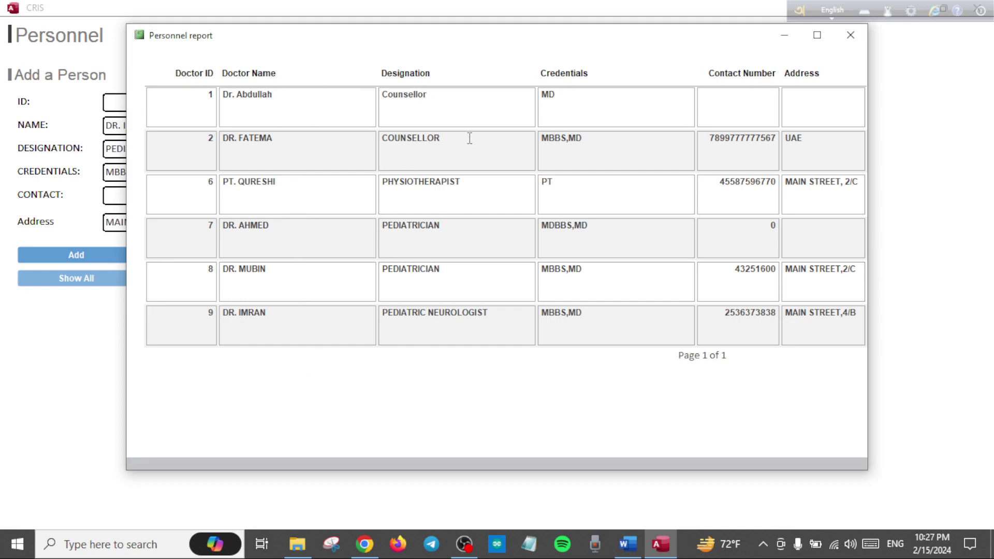
pyautogui.click(853, 45)
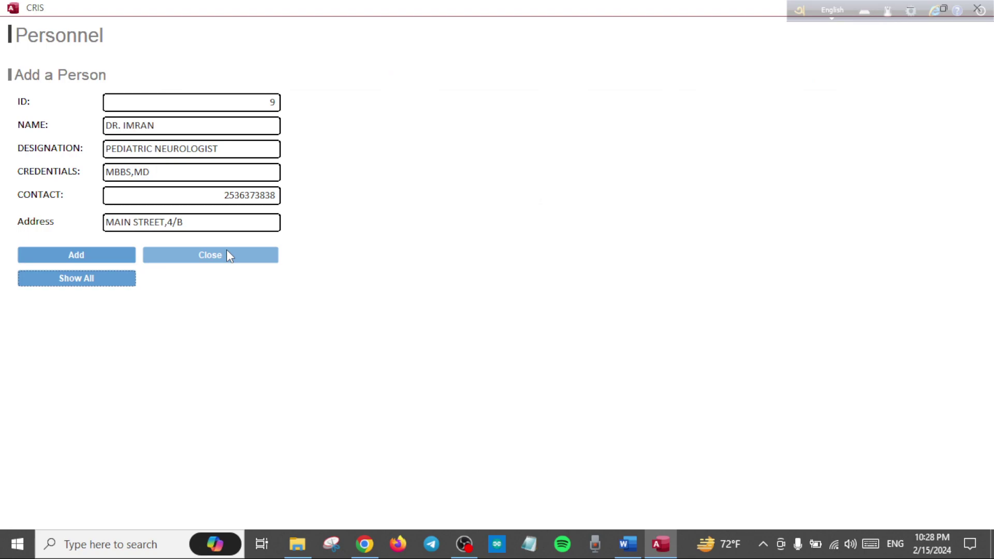
pyautogui.click(230, 255)
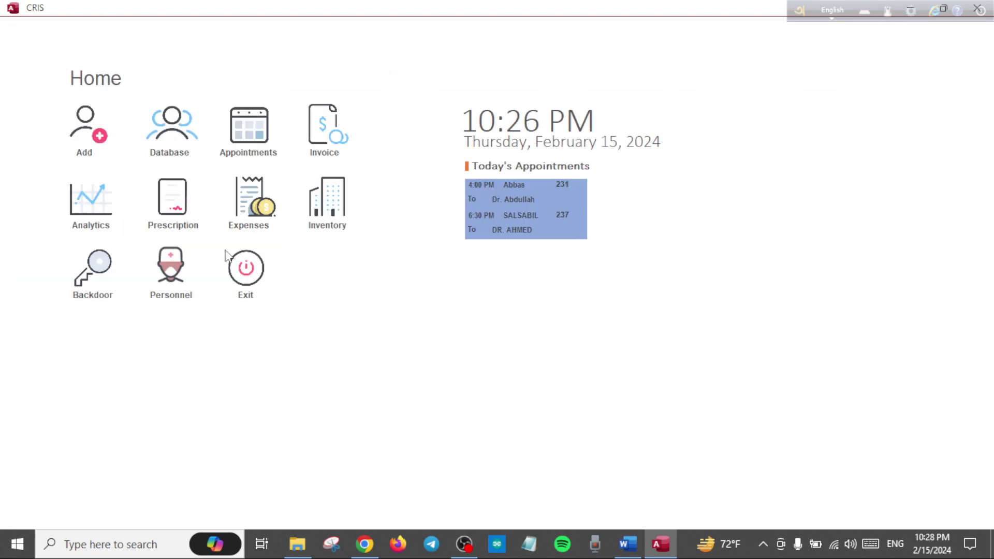
# - Open patient 231 and start a new session dated today, conducted by new doctor ID 9
pyautogui.click(176, 139)
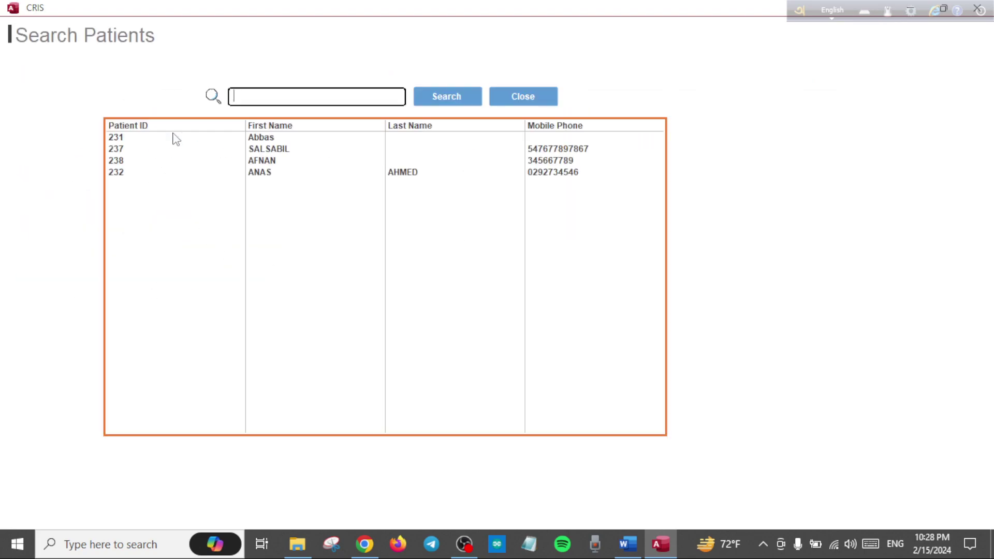
pyautogui.doubleClick(266, 138)
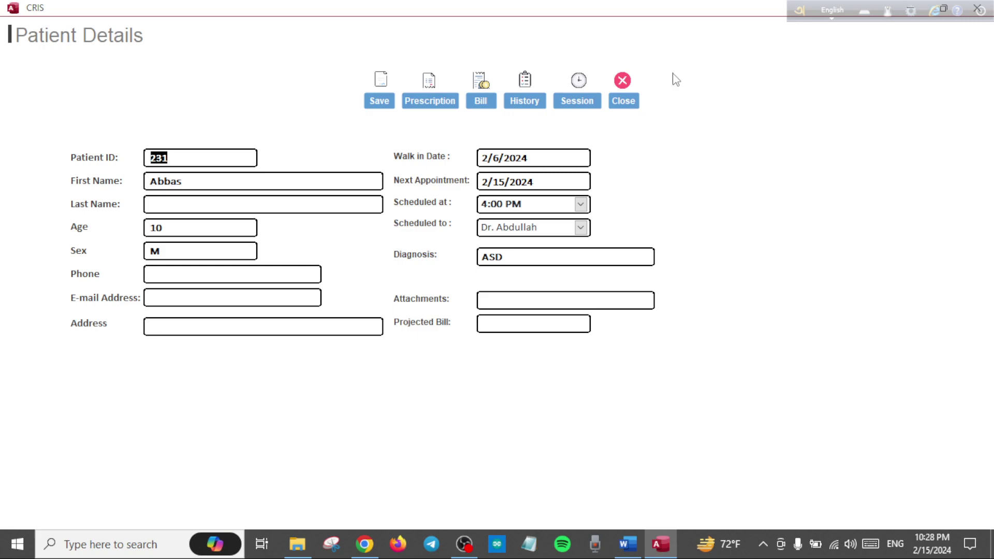
pyautogui.click(571, 105)
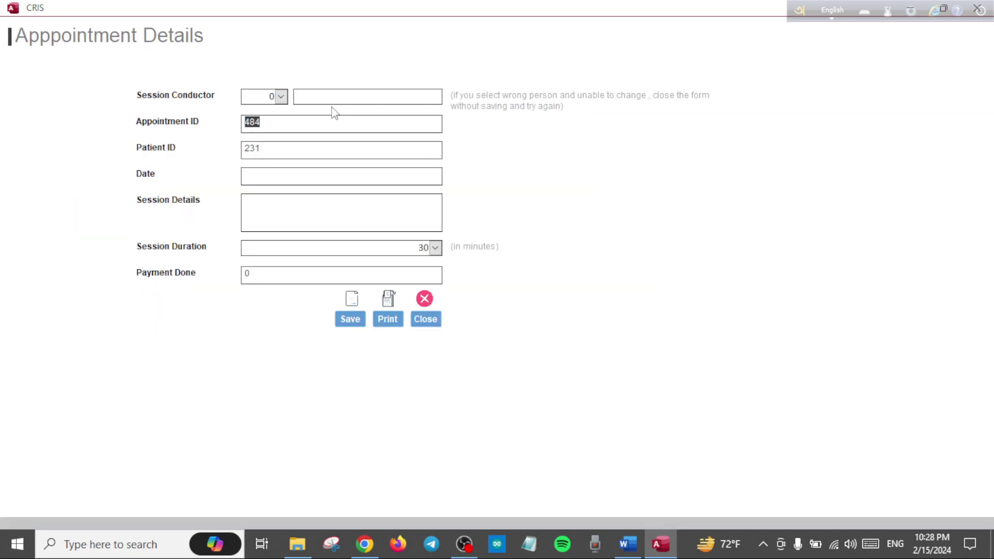
pyautogui.click(281, 97)
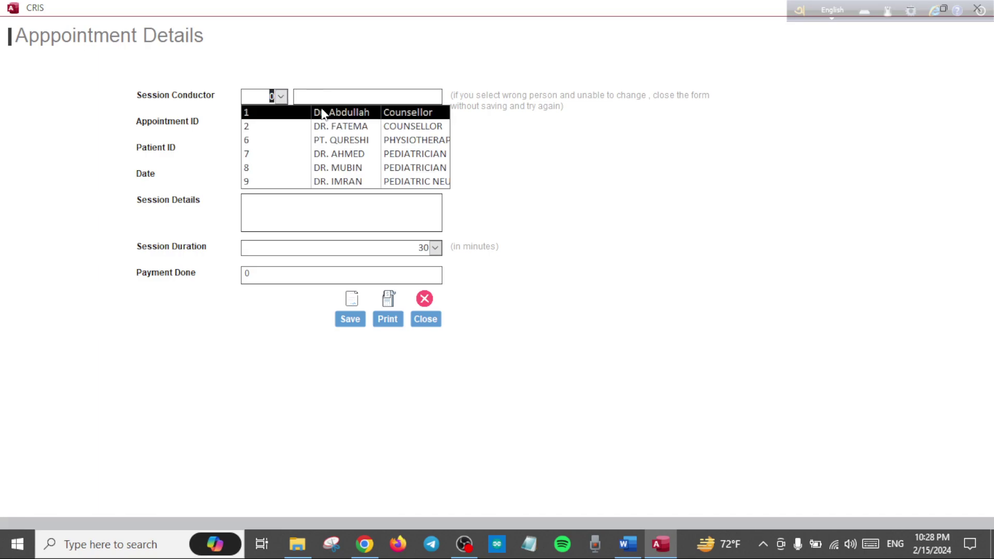
pyautogui.click(351, 182)
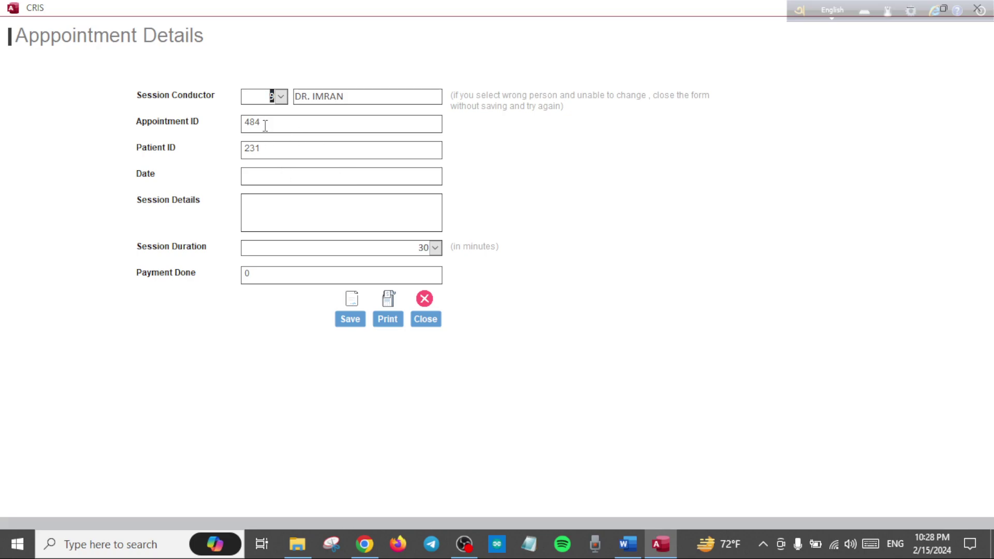
pyautogui.click(368, 177)
pyautogui.click(450, 175)
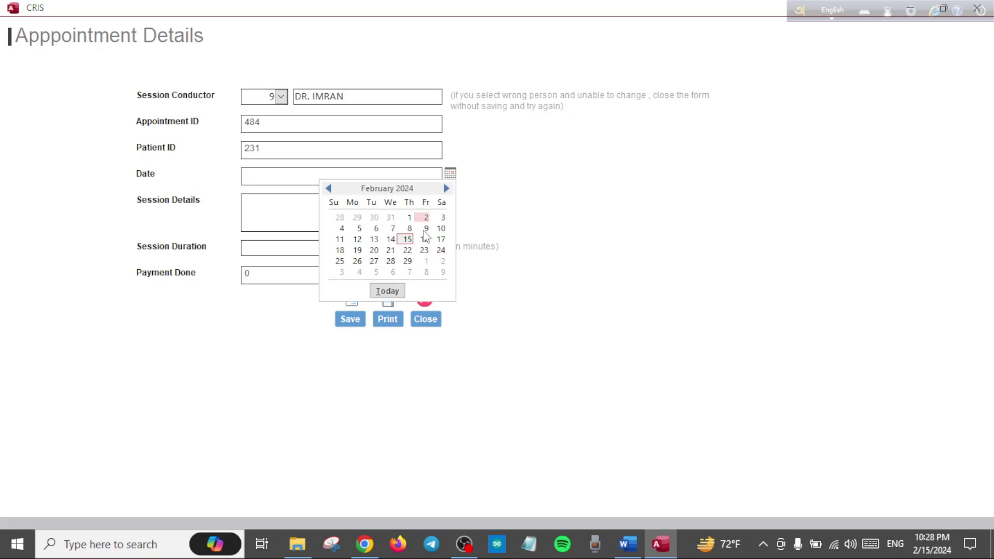
pyautogui.click(389, 290)
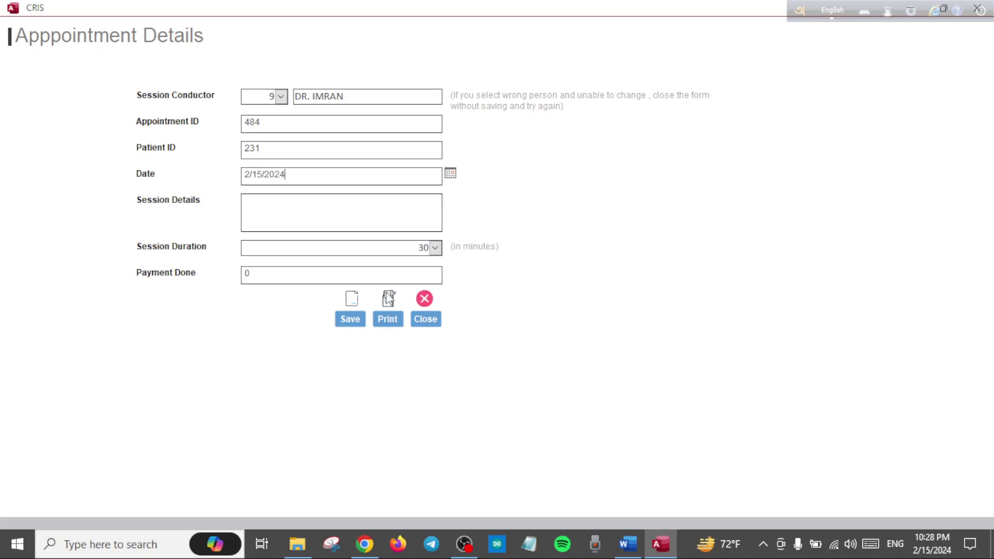
# - Record a 30-minute consultation paid 1,000, save it, and print the cash receipt
pyautogui.click(355, 204)
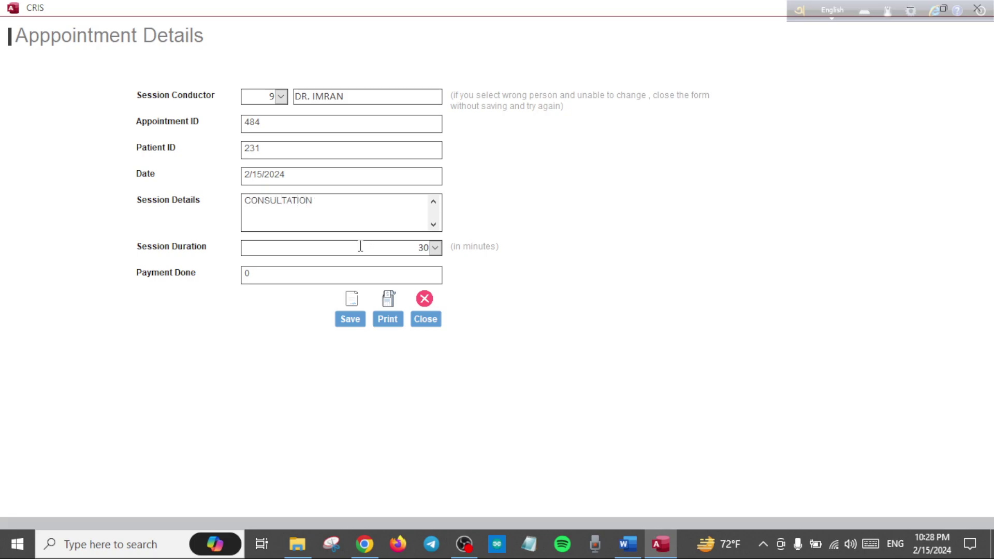
pyautogui.click(435, 248)
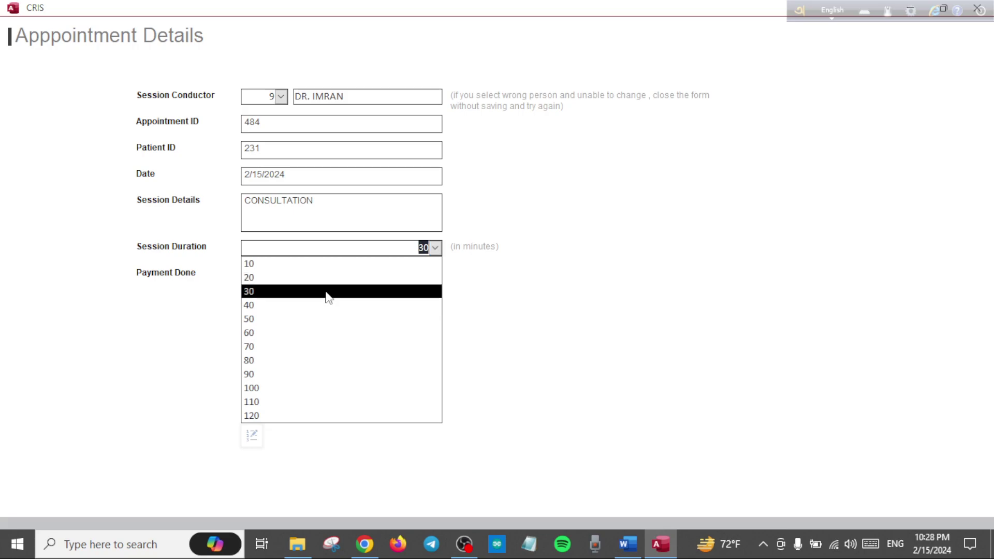
pyautogui.click(326, 292)
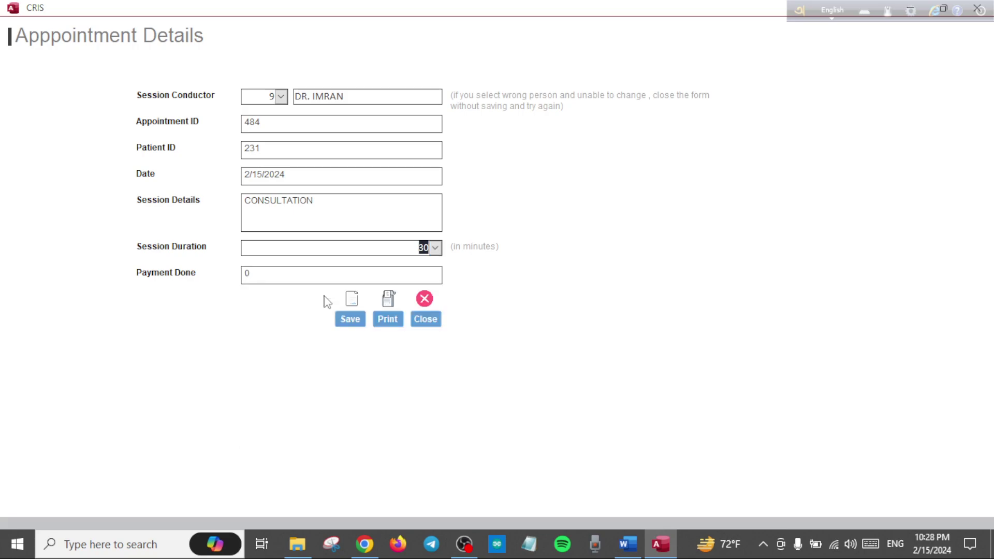
pyautogui.click(338, 271)
pyautogui.click(349, 318)
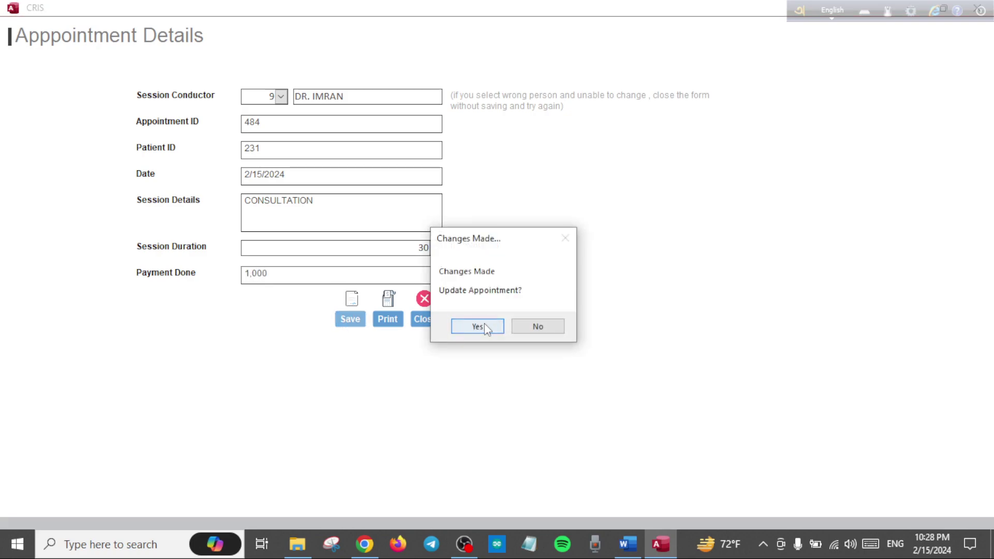
pyautogui.click(478, 328)
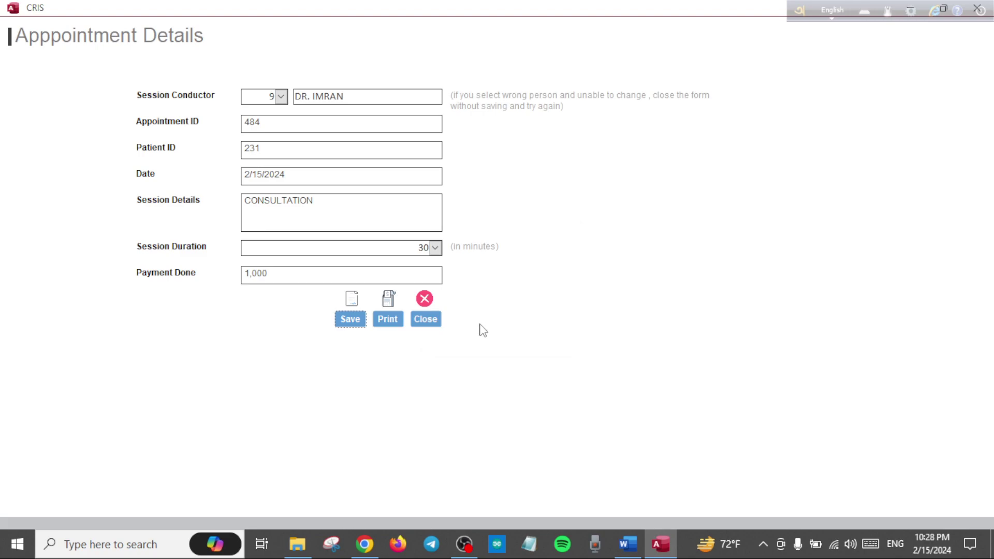
pyautogui.click(398, 322)
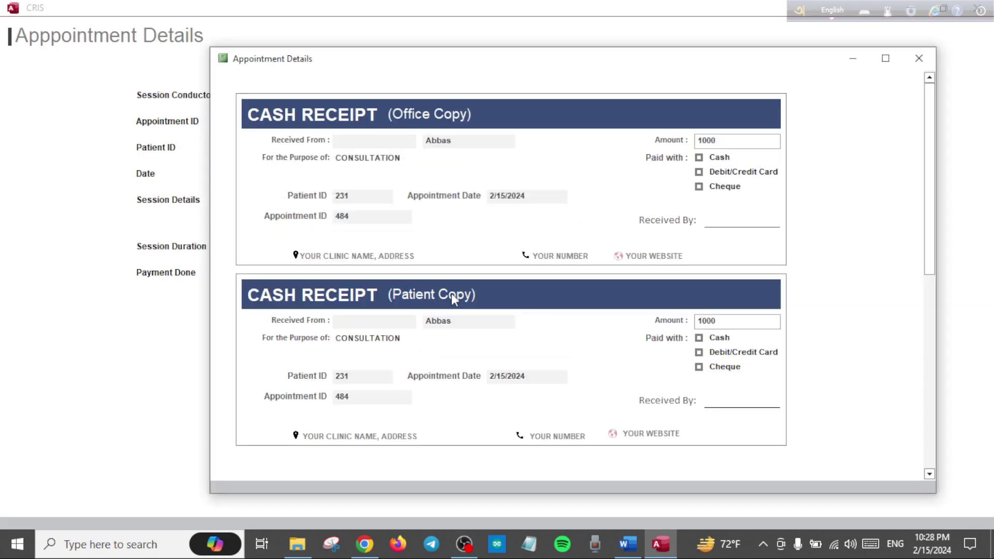
pyautogui.click(913, 61)
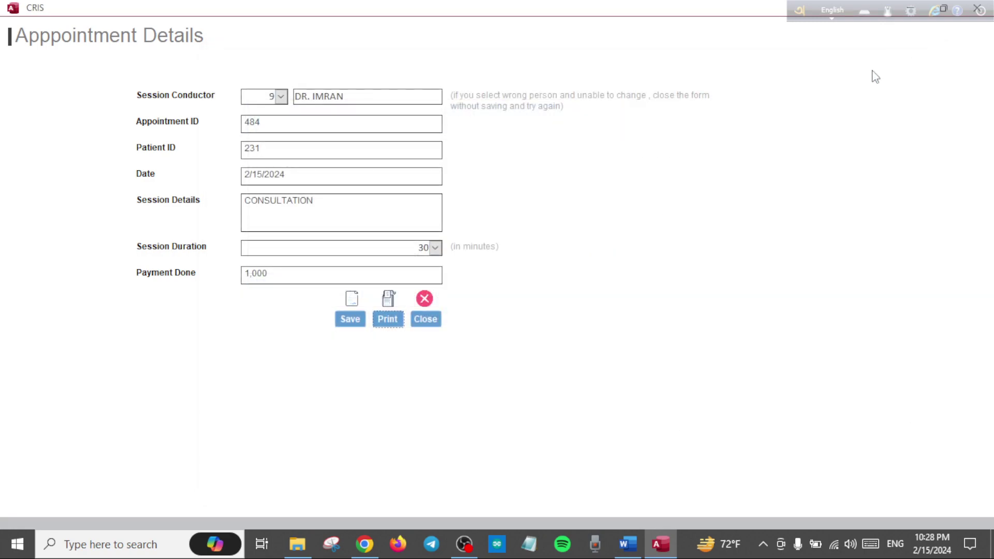
# - Close Appointment Details and open the patient's Treatments and Payments list
pyautogui.click(432, 321)
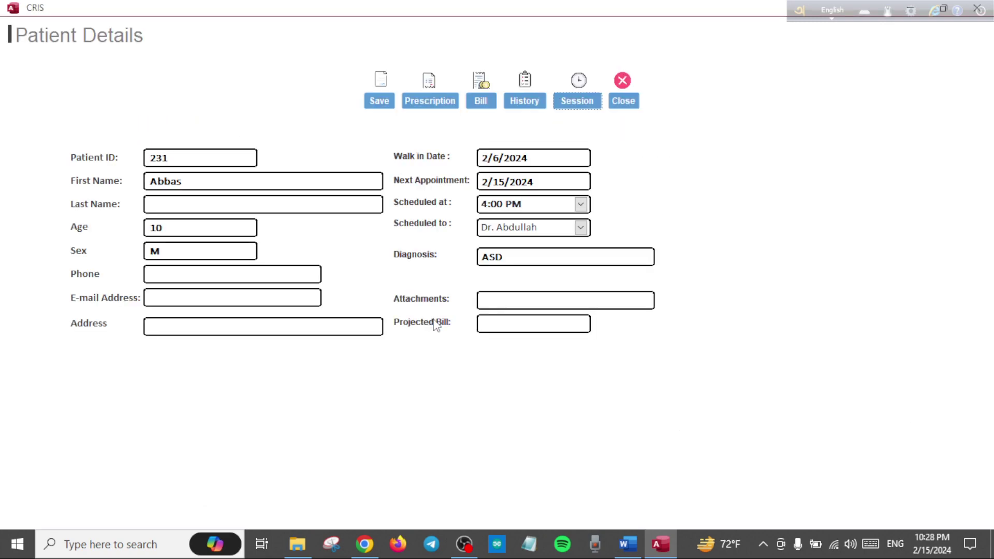
pyautogui.click(475, 102)
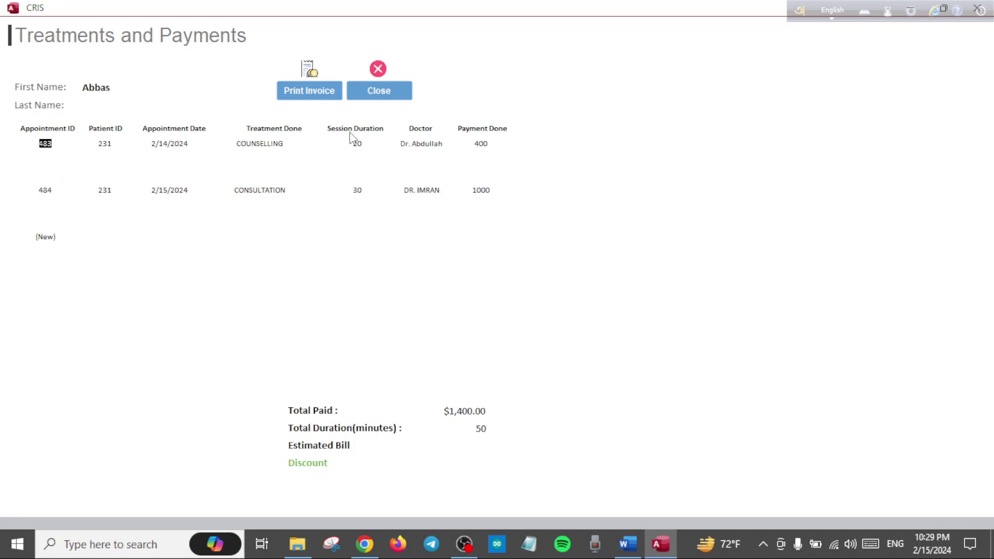
# - Generate the patient's 1400 BDT invoice for two appointments, then close it
pyautogui.click(323, 96)
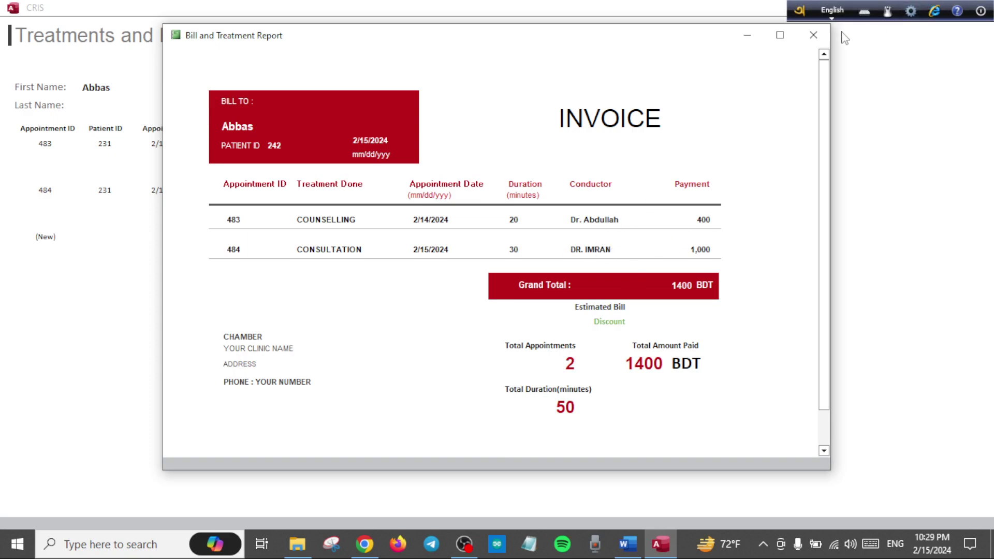
pyautogui.click(816, 37)
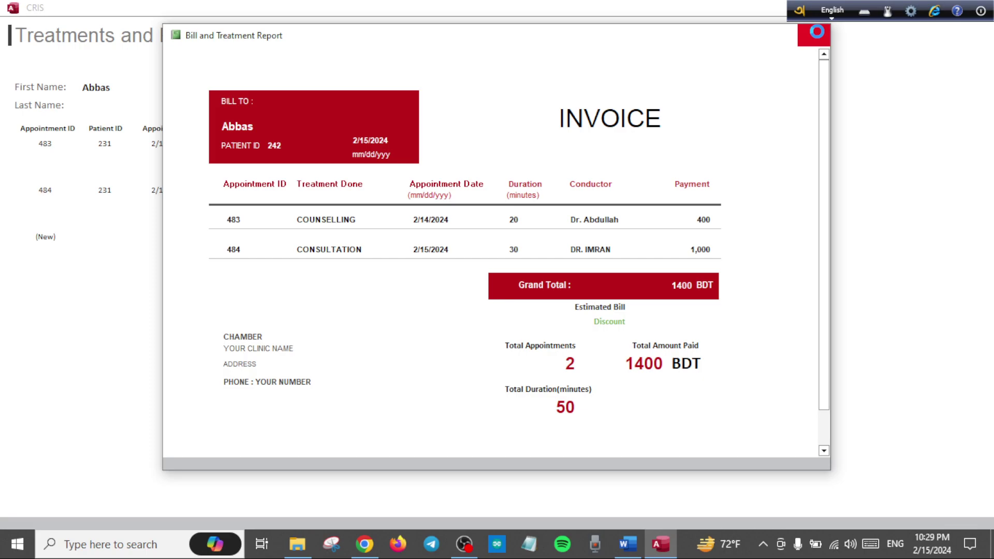
# - Close Treatments and Payments and schedule the next appointment for February 16, 2024 at 5:30 PM
pyautogui.click(383, 89)
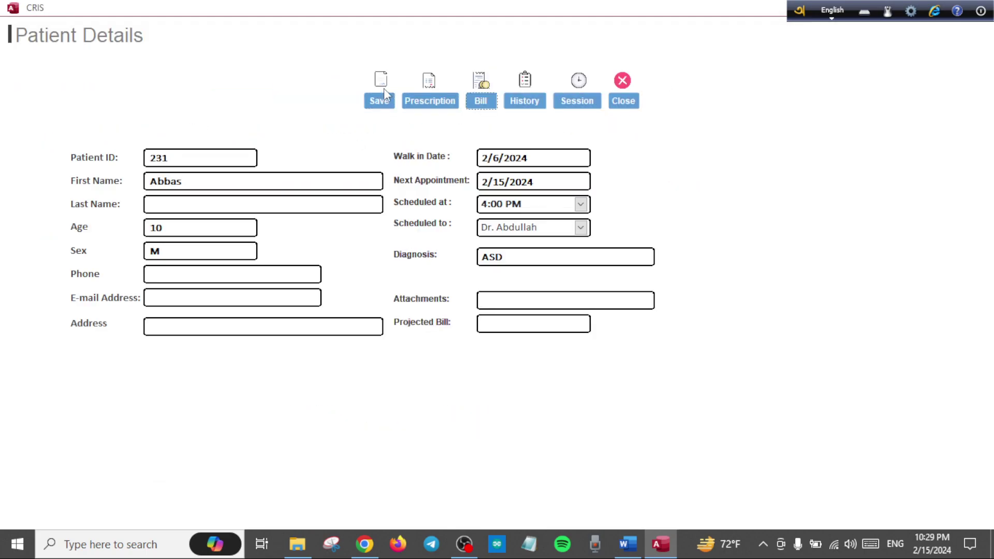
pyautogui.click(566, 177)
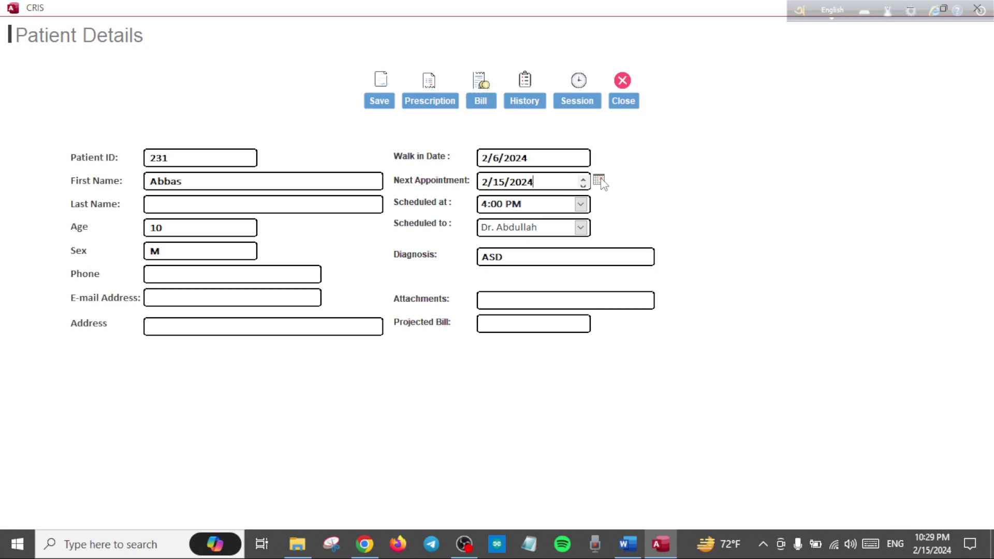
pyautogui.click(598, 180)
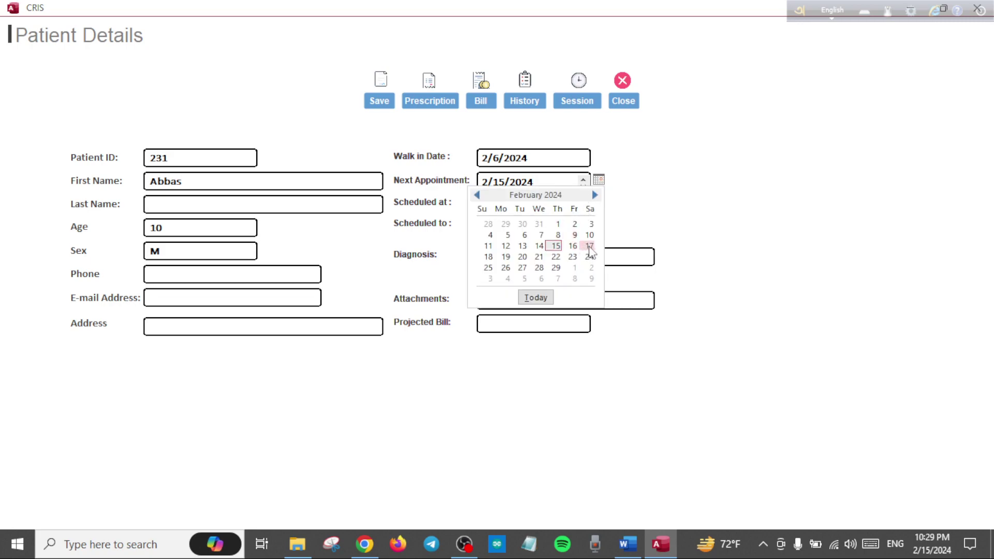
pyautogui.click(572, 246)
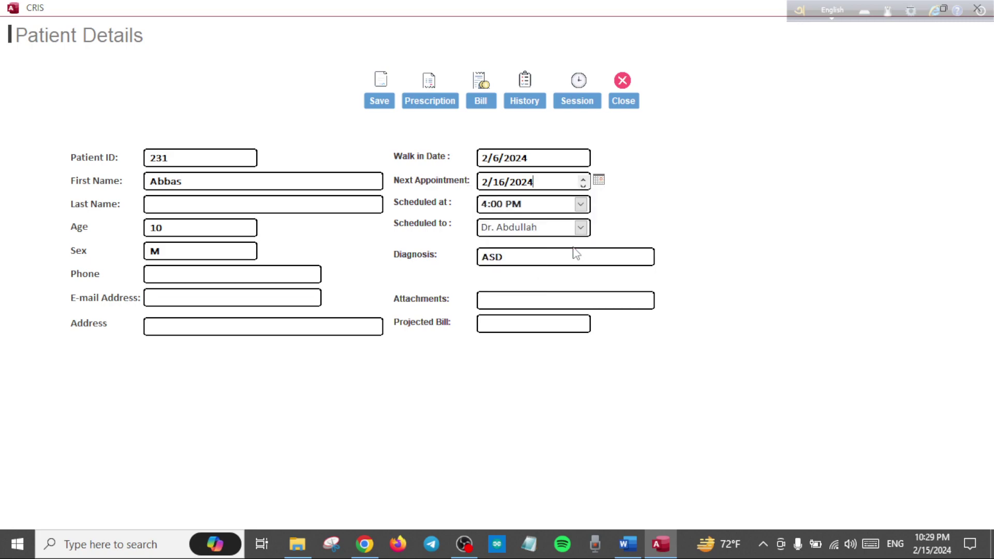
pyautogui.click(581, 205)
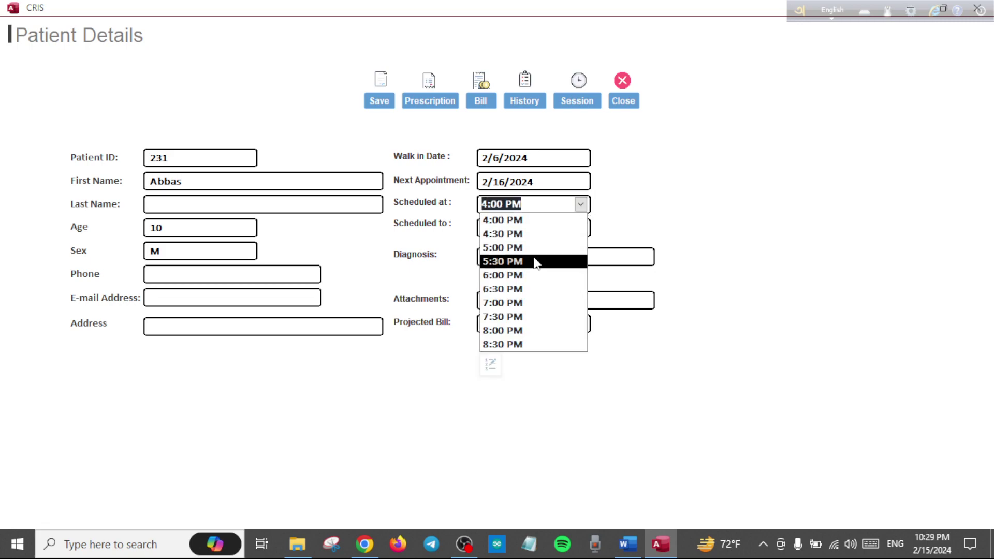
pyautogui.click(534, 258)
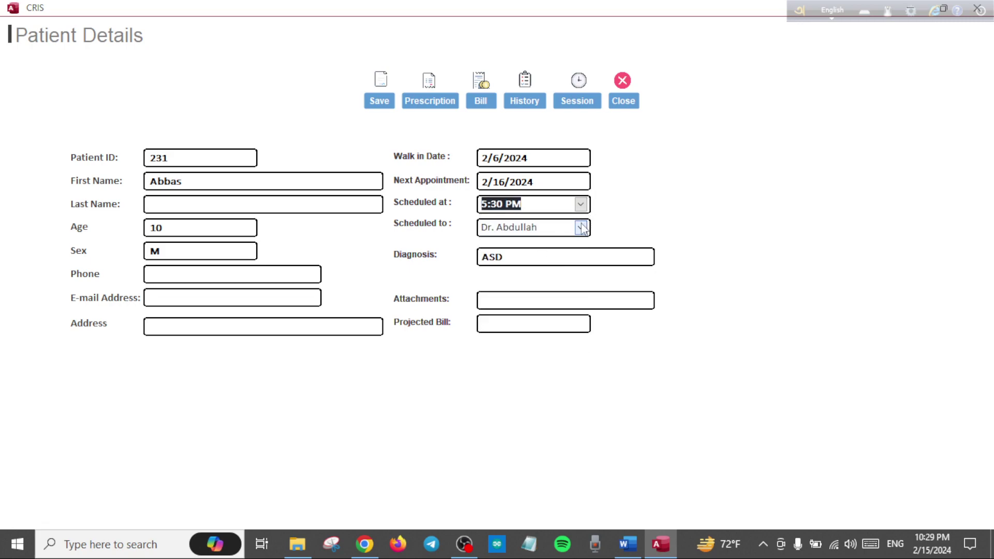
pyautogui.click(581, 204)
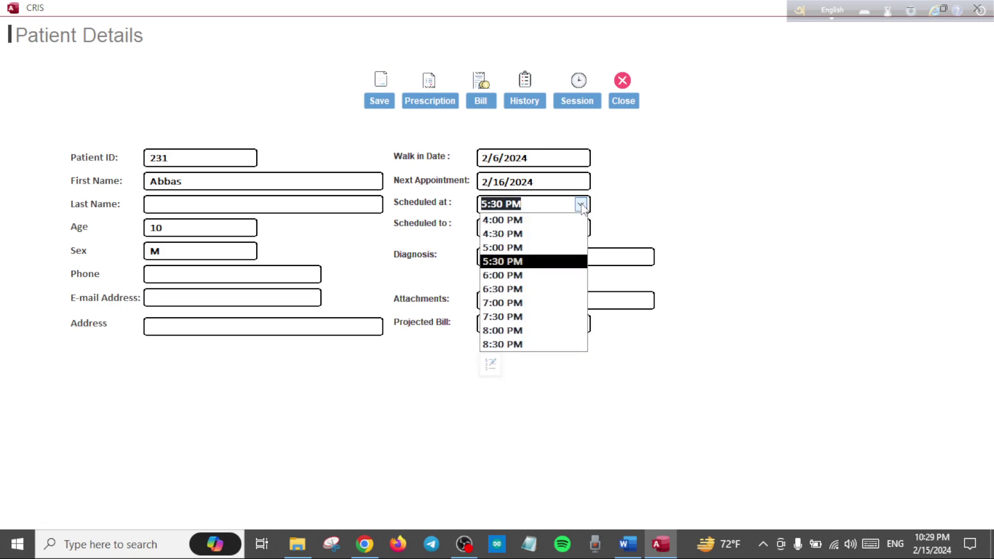
pyautogui.click(490, 365)
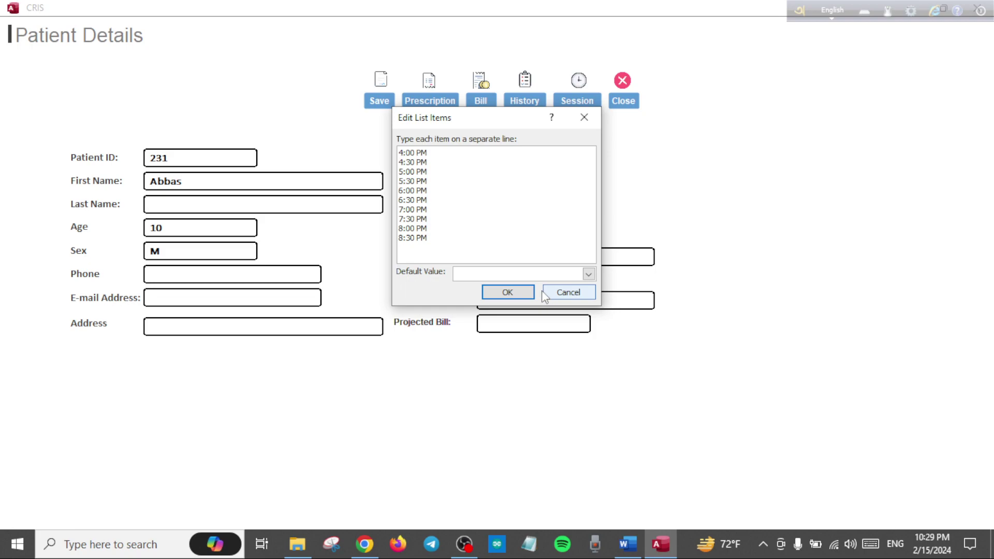
# - Assign the next appointment to the new doctor, save and confirm, then return to Home
pyautogui.click(524, 295)
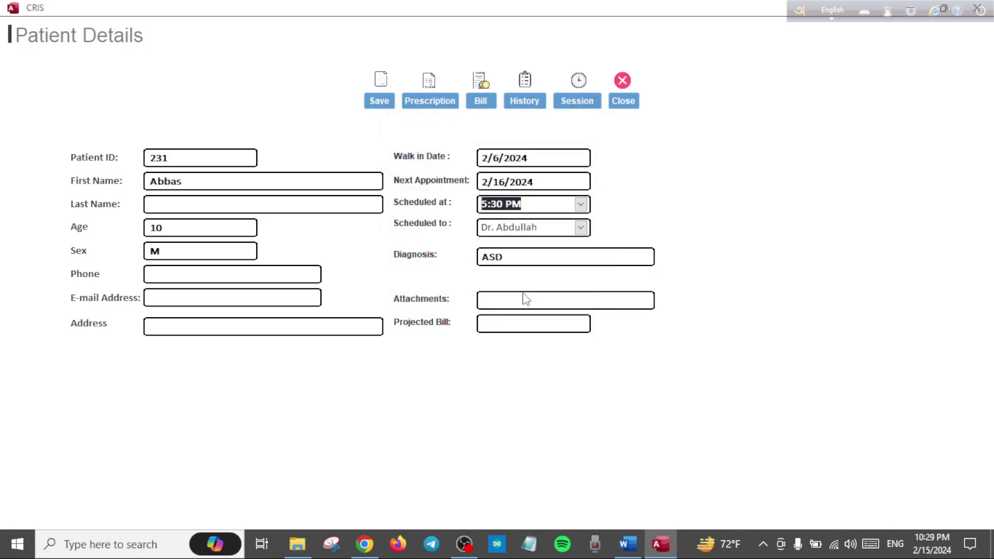
pyautogui.click(581, 227)
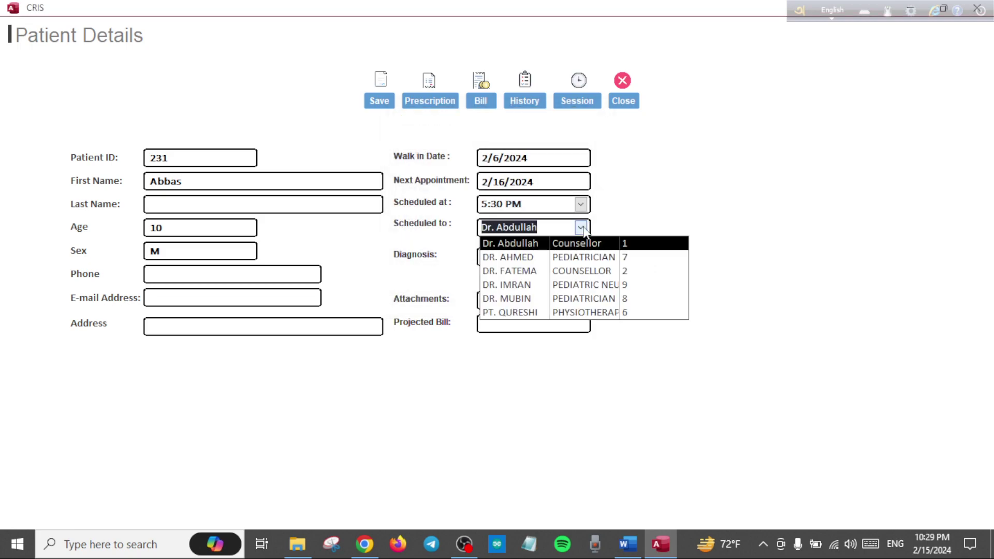
pyautogui.click(533, 286)
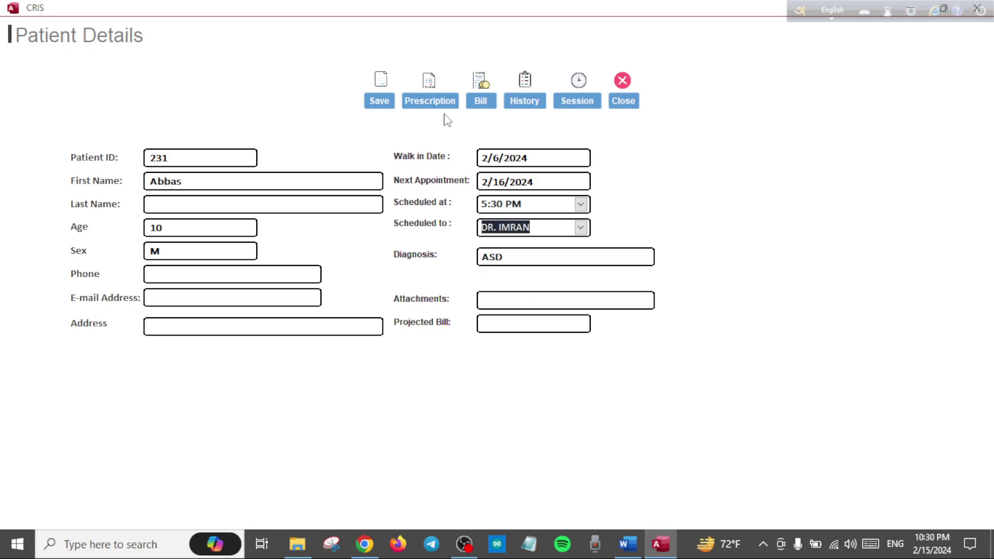
pyautogui.click(389, 103)
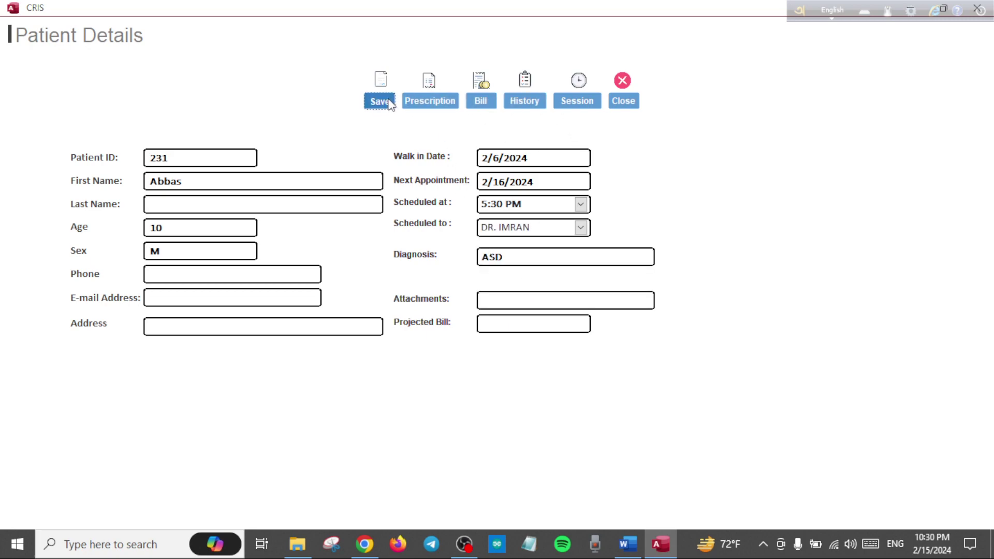
pyautogui.click(477, 326)
pyautogui.click(625, 101)
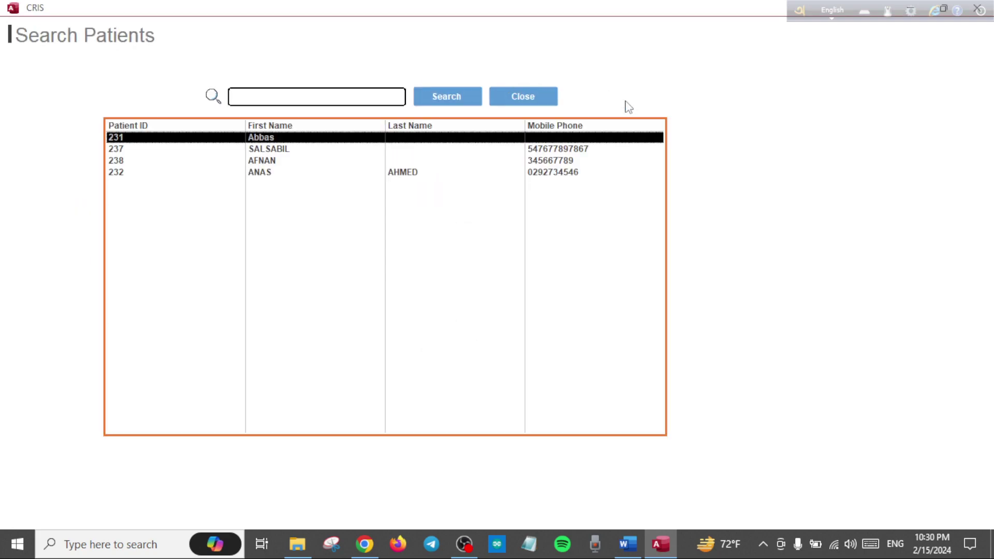
pyautogui.click(522, 96)
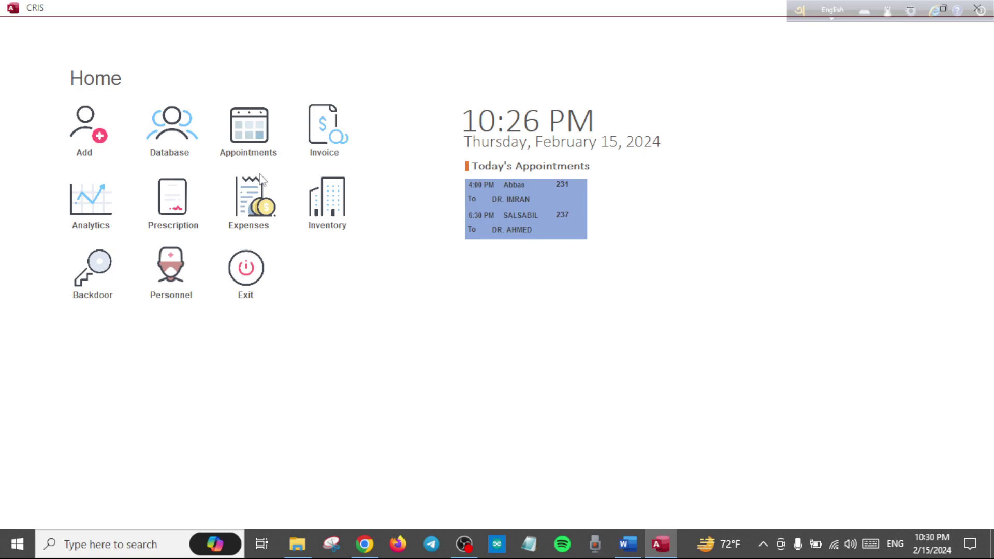
# - Search appointments for 2/16/2024 to confirm the 5:30 PM booking, then close the overview
pyautogui.click(249, 137)
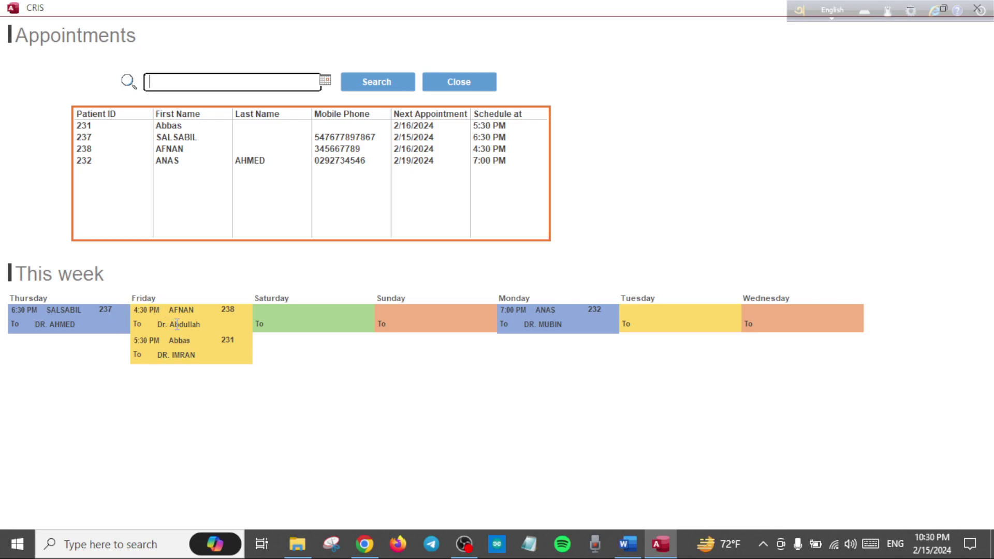
pyautogui.click(326, 80)
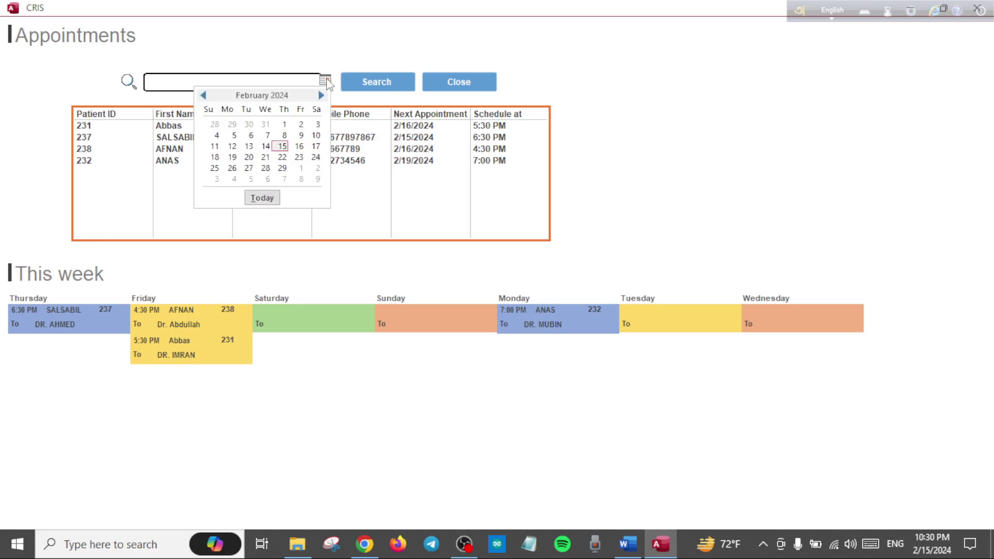
pyautogui.click(299, 147)
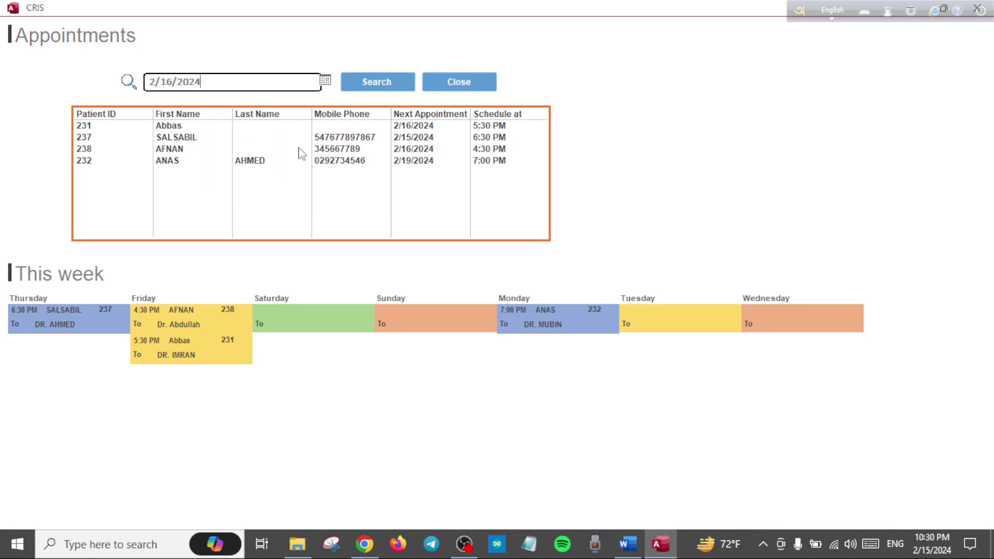
pyautogui.click(390, 82)
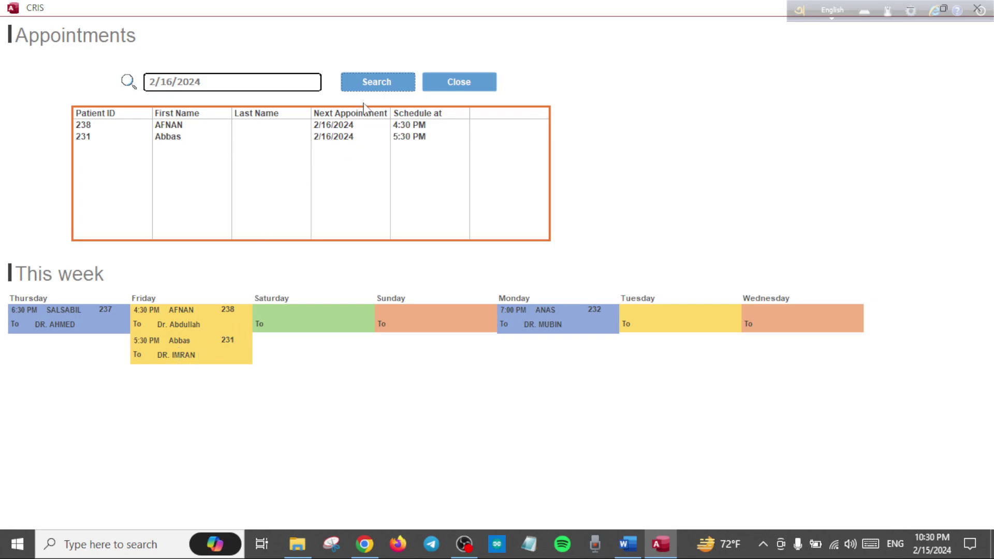
pyautogui.click(444, 89)
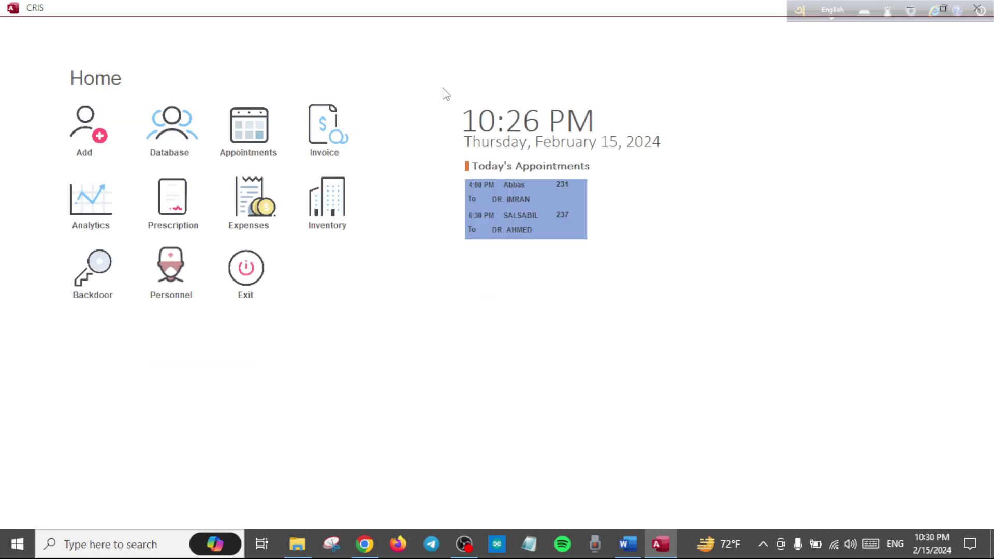